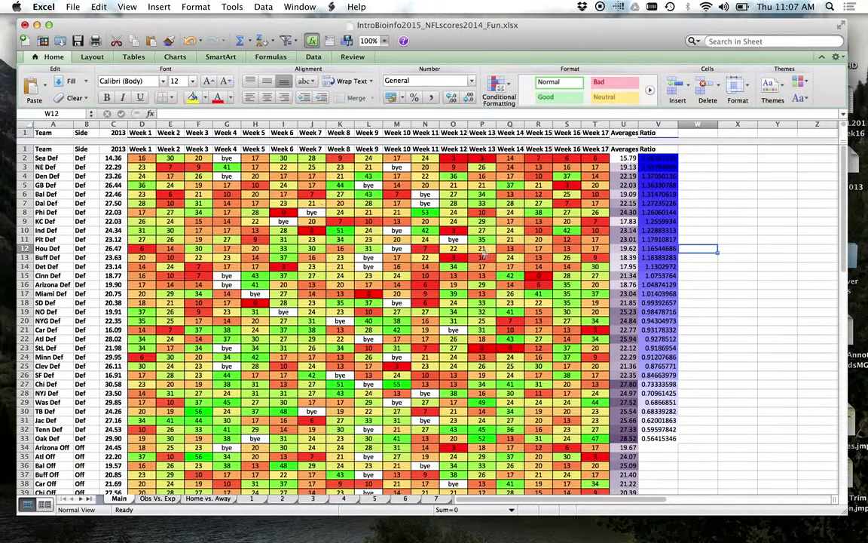
Examine the highest Ratio values and the matching defenses in the Team column, from Sea Def down to Ind Def
left_click_drag(666, 158, 667, 164)
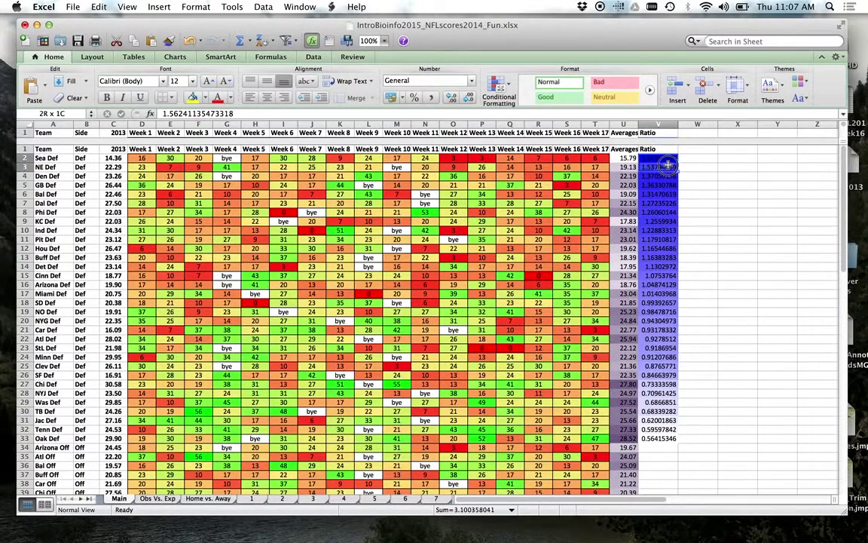
left_click_drag(45, 158, 44, 167)
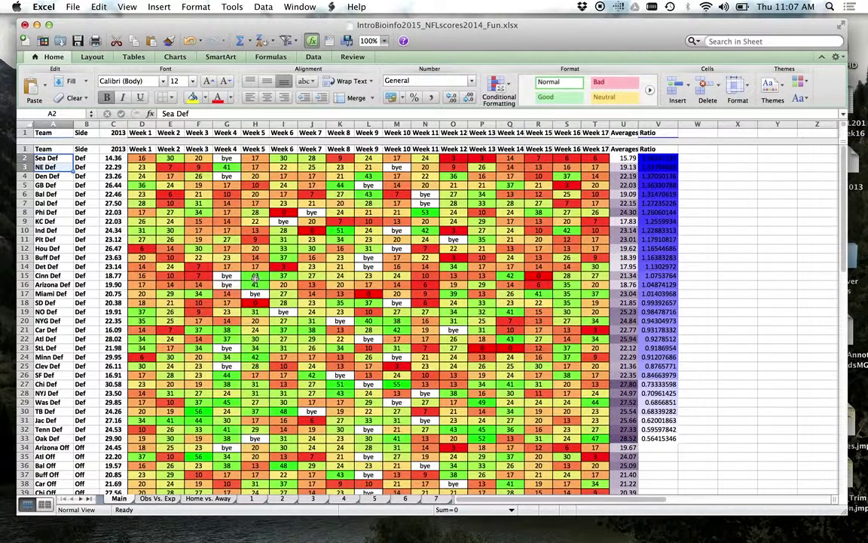
left_click(55, 175)
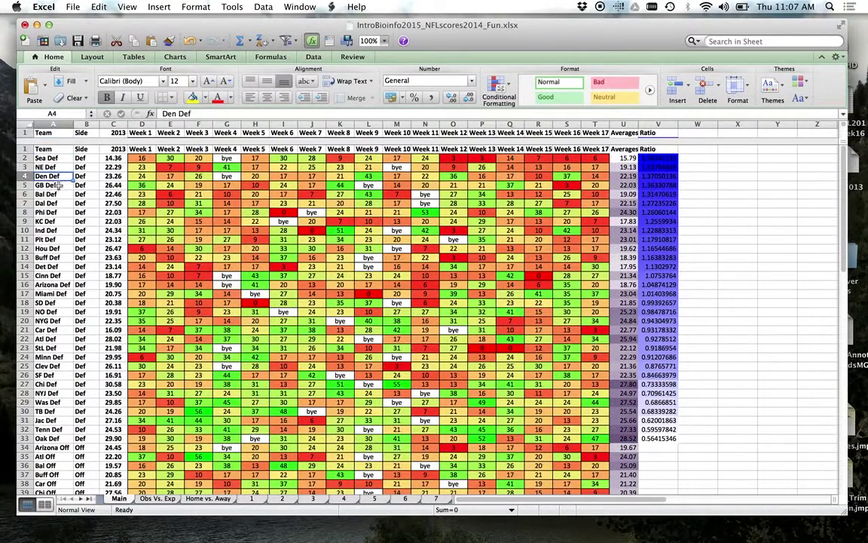
left_click(57, 184)
left_click(55, 194)
left_click(54, 203)
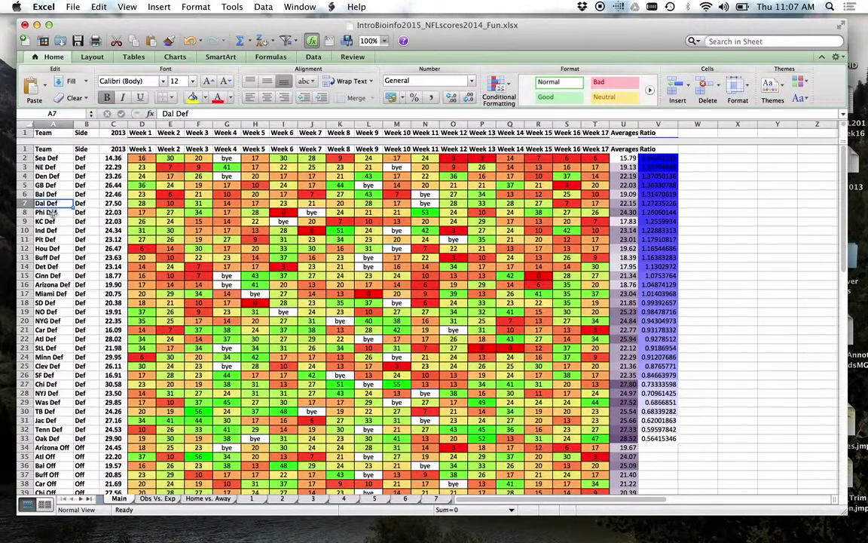
left_click(52, 213)
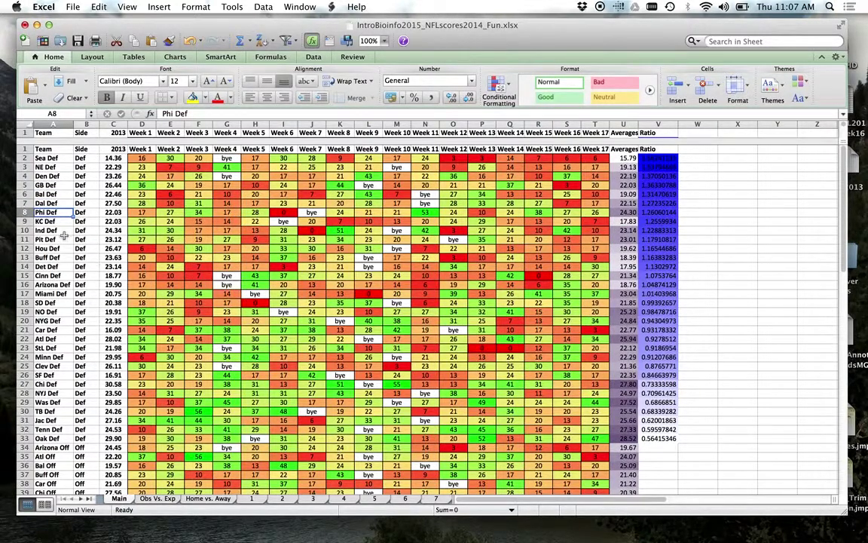
left_click(60, 230)
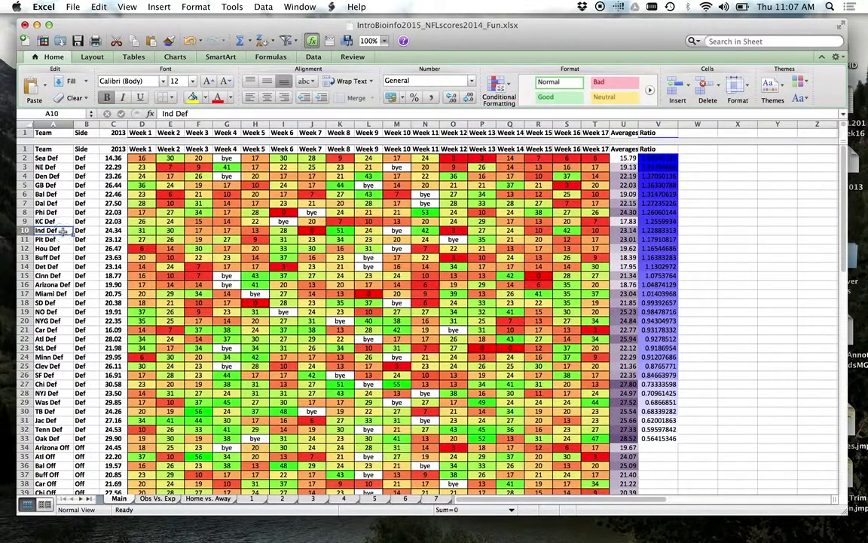
Sort the table by the Ratio column in descending order
left_click(663, 159)
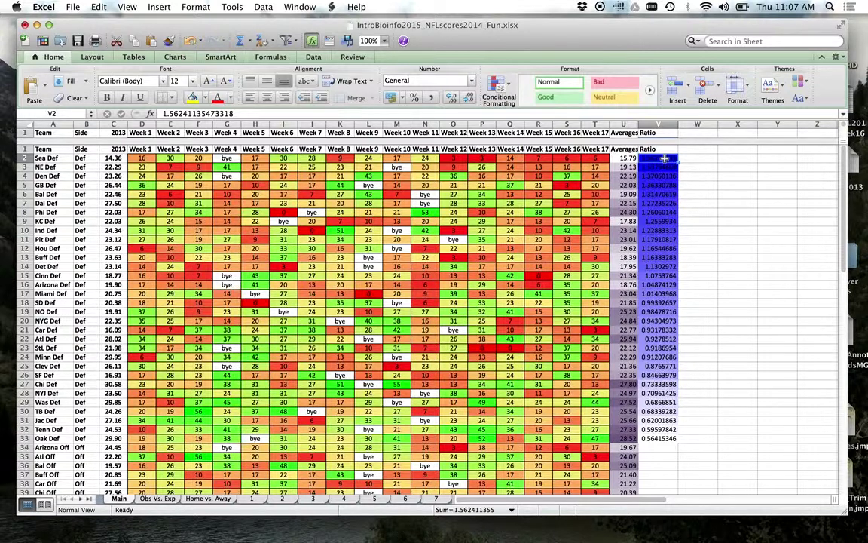
left_click(272, 42)
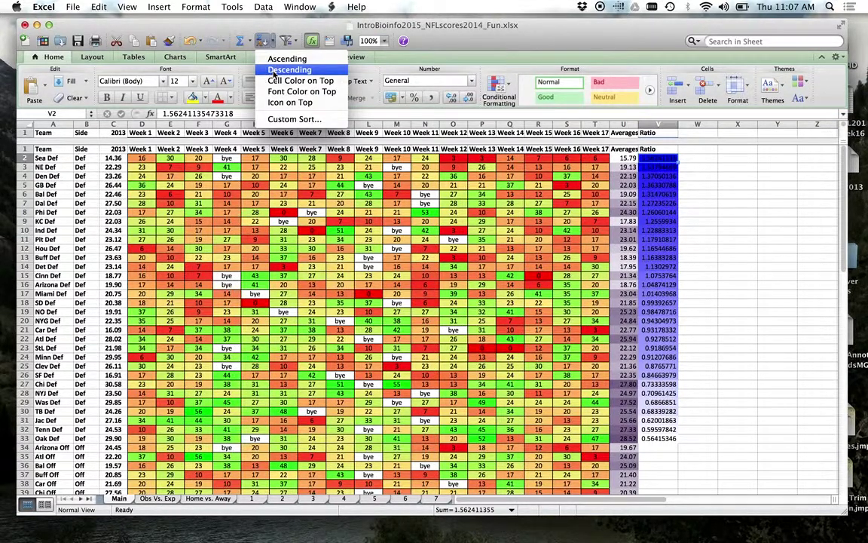
left_click(275, 75)
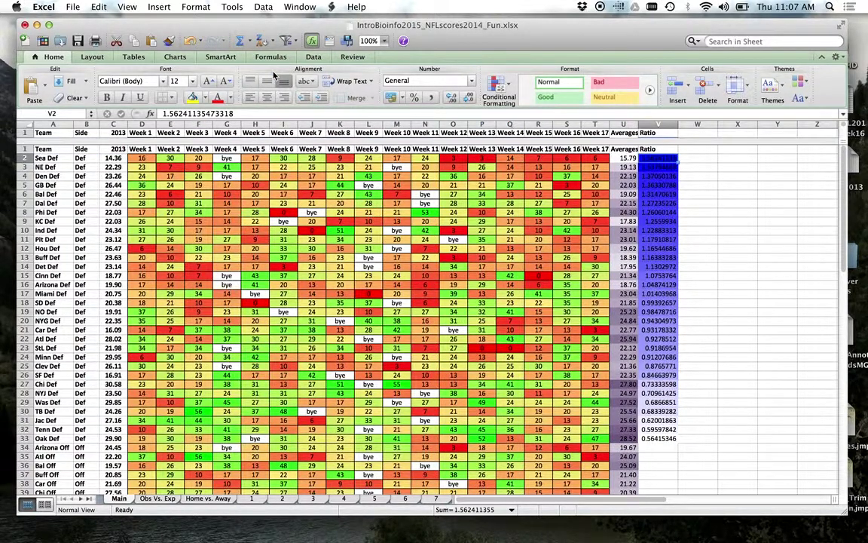
Examine the rows of the lowest-ranked defenses: Oak Def, Tenn Def and Jac Def
scroll(682, 302, "down", 1)
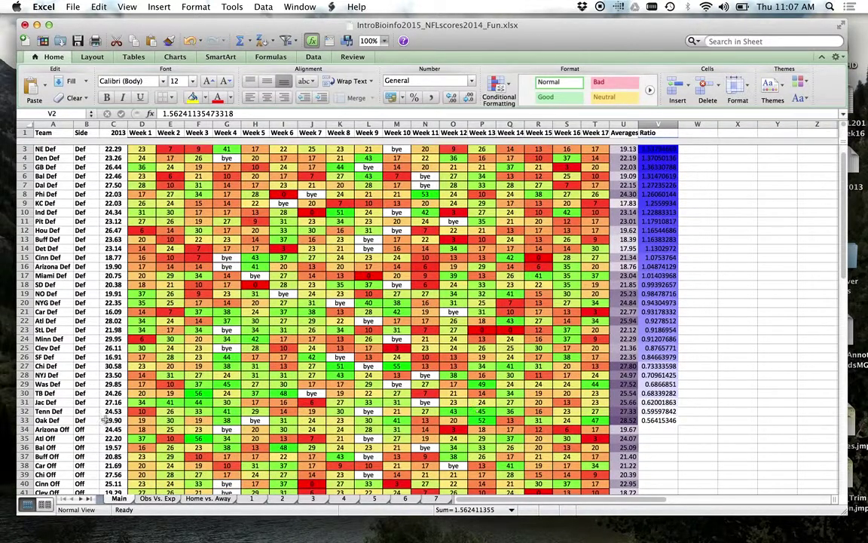
left_click(21, 420)
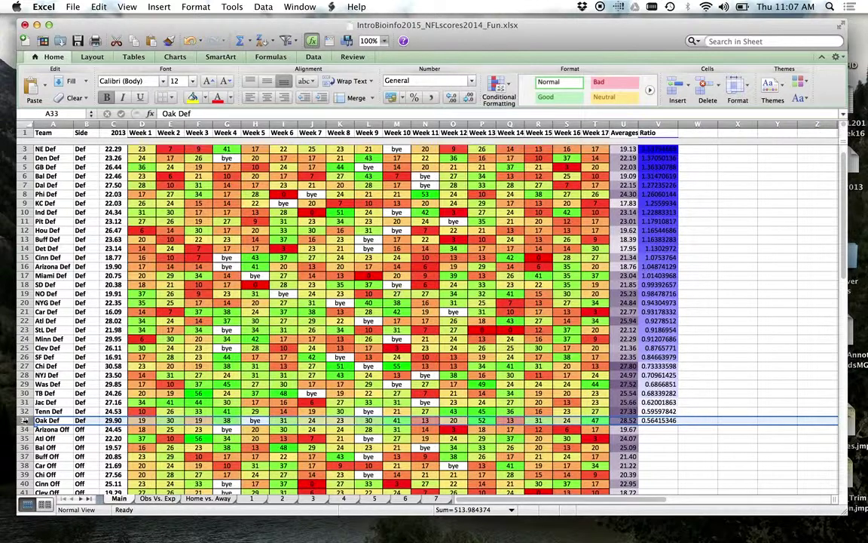
left_click(23, 410)
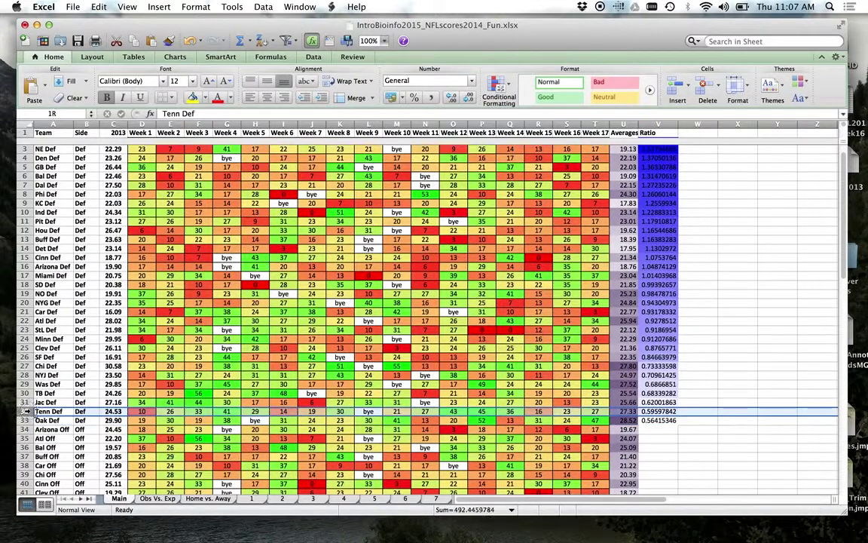
left_click(28, 401)
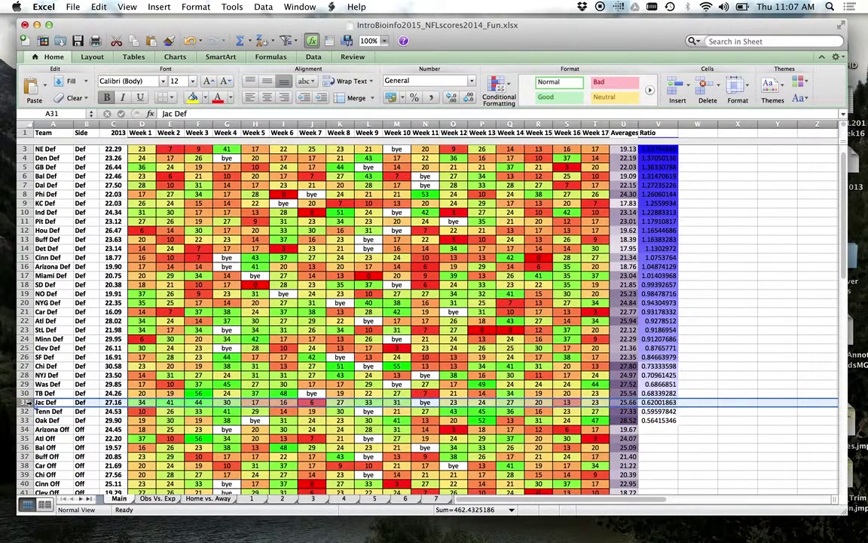
scroll(27, 402, "up", 2)
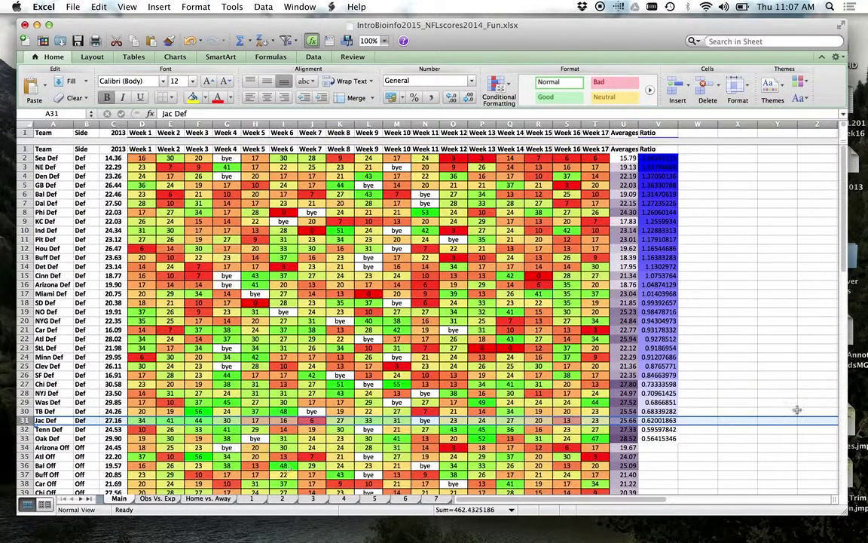
left_click(784, 393)
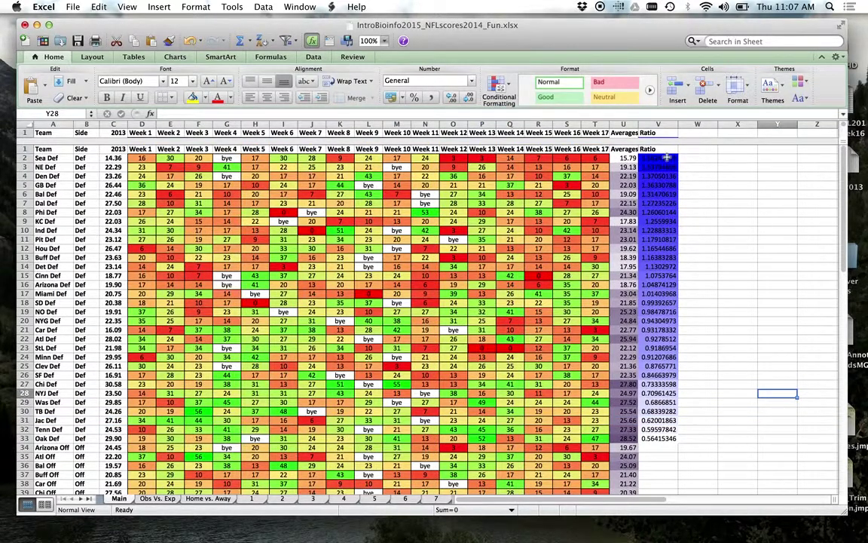
left_click_drag(667, 157, 673, 439)
left_click(498, 88)
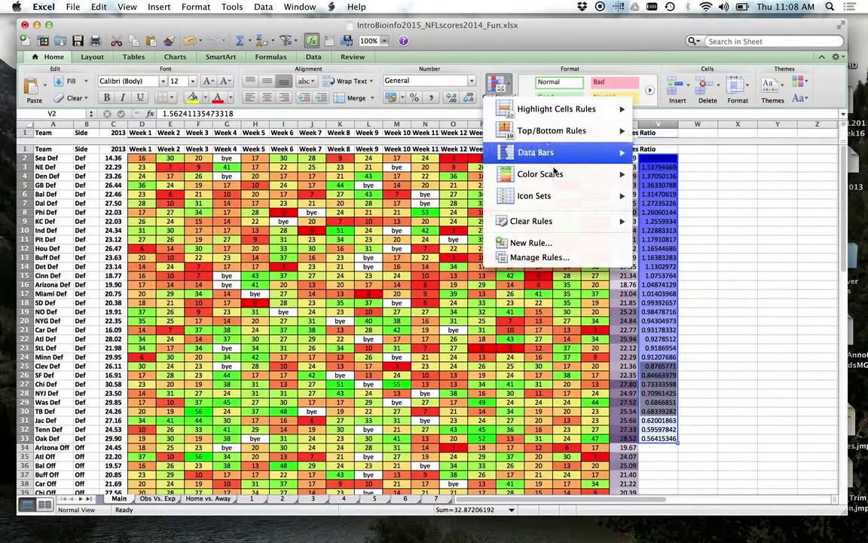
left_click(559, 243)
left_click(498, 115)
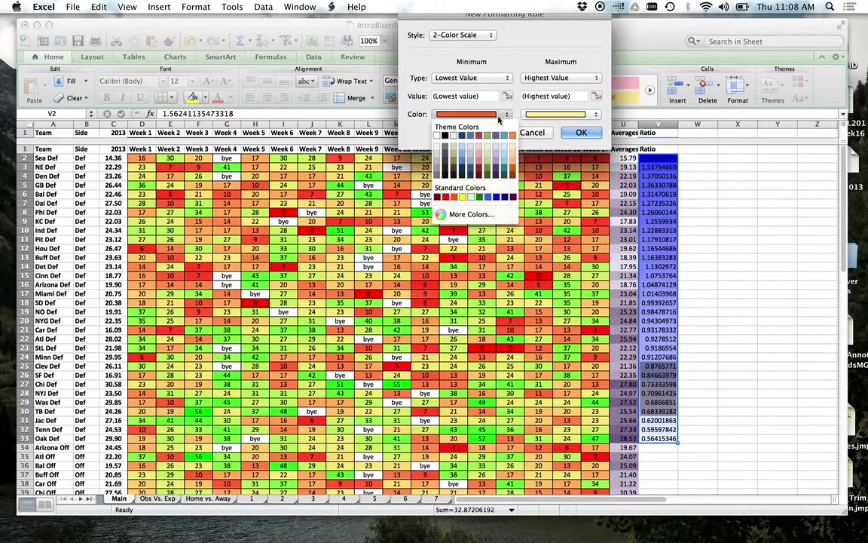
left_click(498, 115)
left_click(531, 134)
Edit the graded color scale rule on the Ratio values in V2:V33, setting the maximum color to red
left_click_drag(655, 158, 659, 438)
right_click(670, 395)
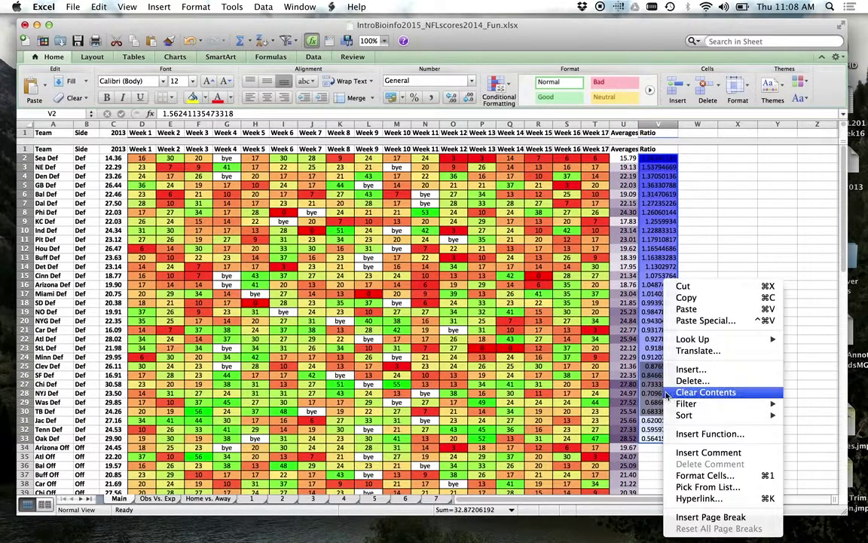
left_click(476, 41)
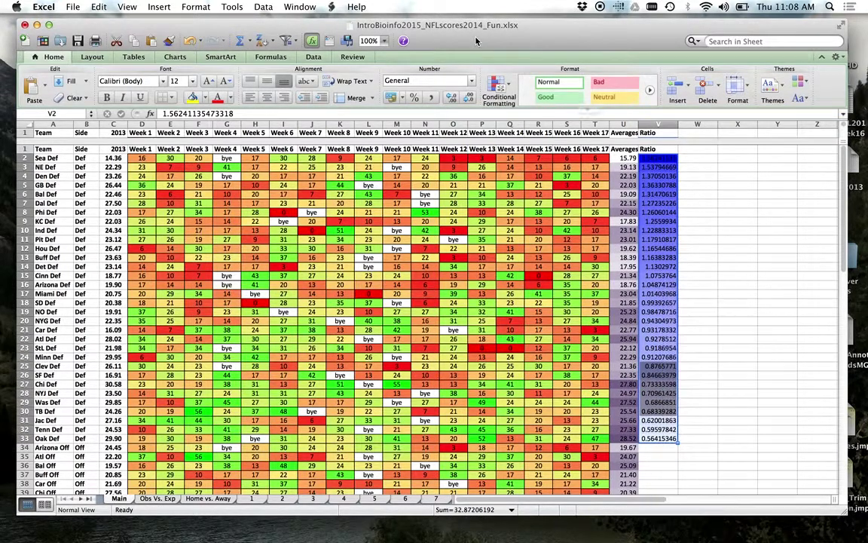
left_click(508, 88)
left_click(486, 241)
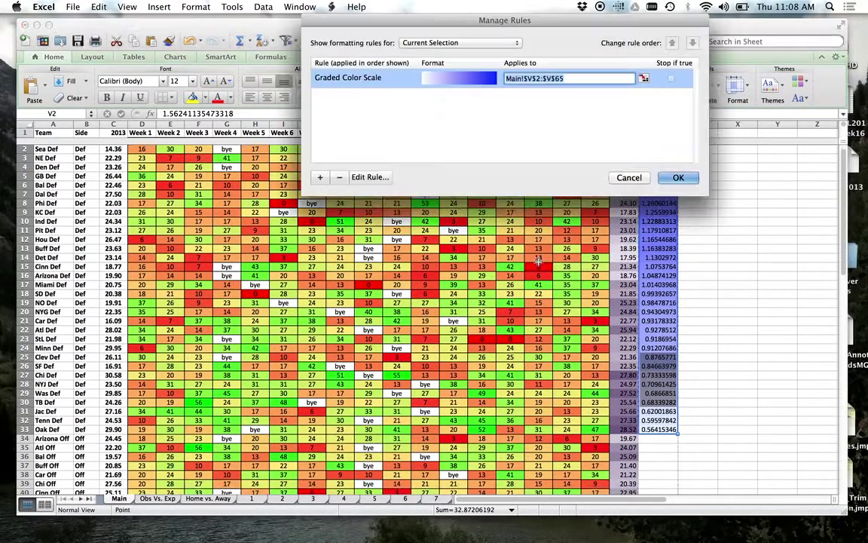
left_click(376, 177)
left_click(594, 134)
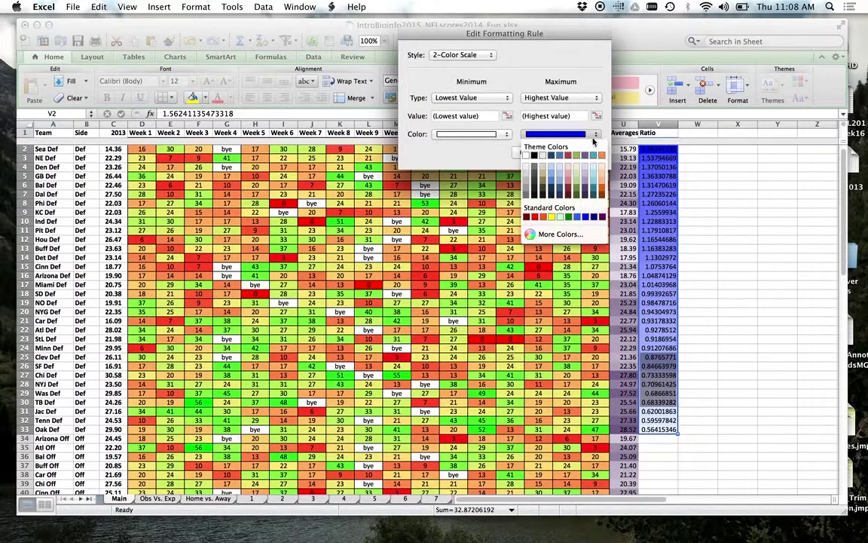
left_click(535, 218)
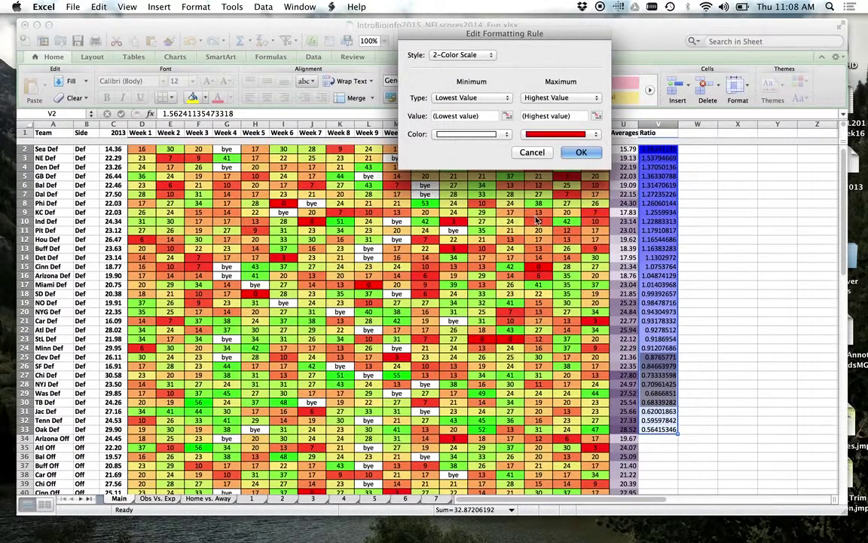
left_click(581, 152)
left_click(678, 171)
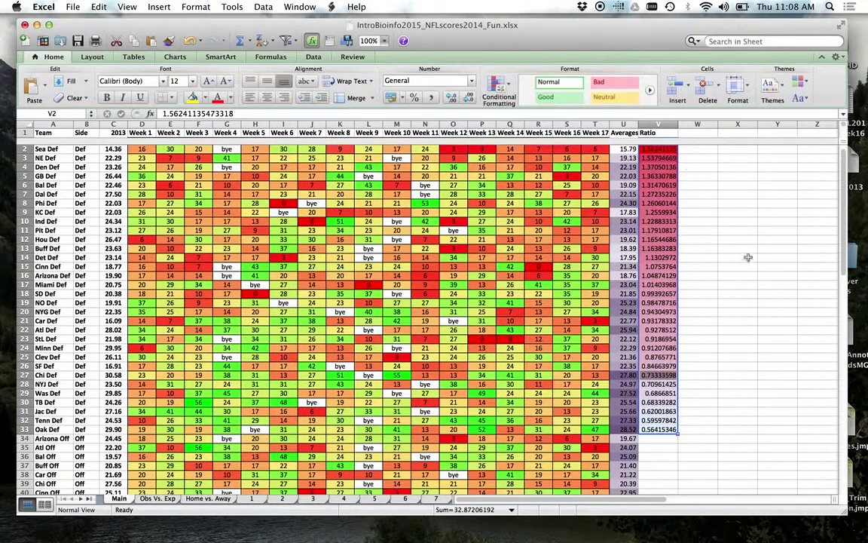
left_click(752, 274)
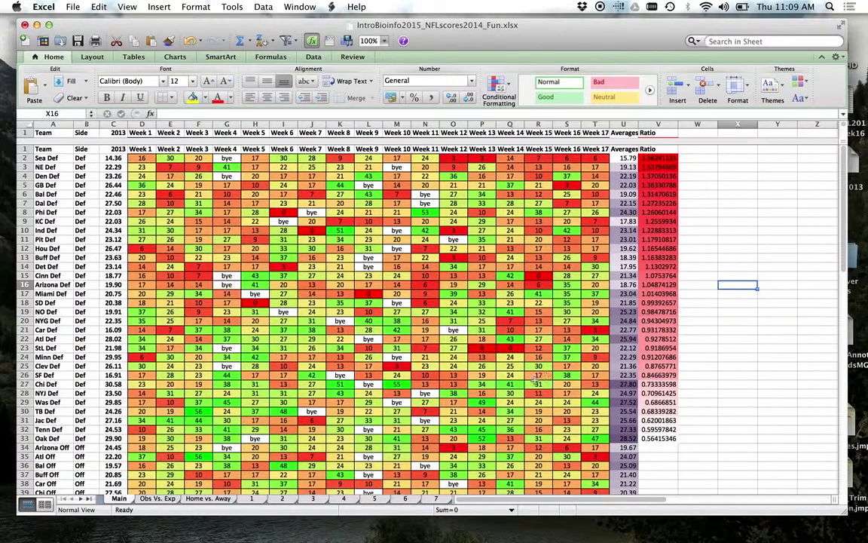
Look through the weekly sheets 1, 6, 12, 13 and 14, and return to the Main sheet
left_click_drag(367, 385, 374, 376)
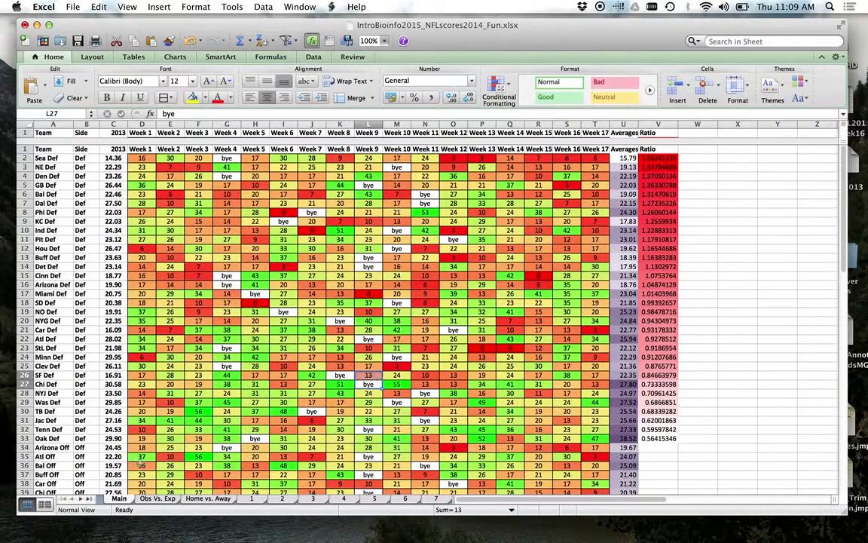
left_click(254, 501)
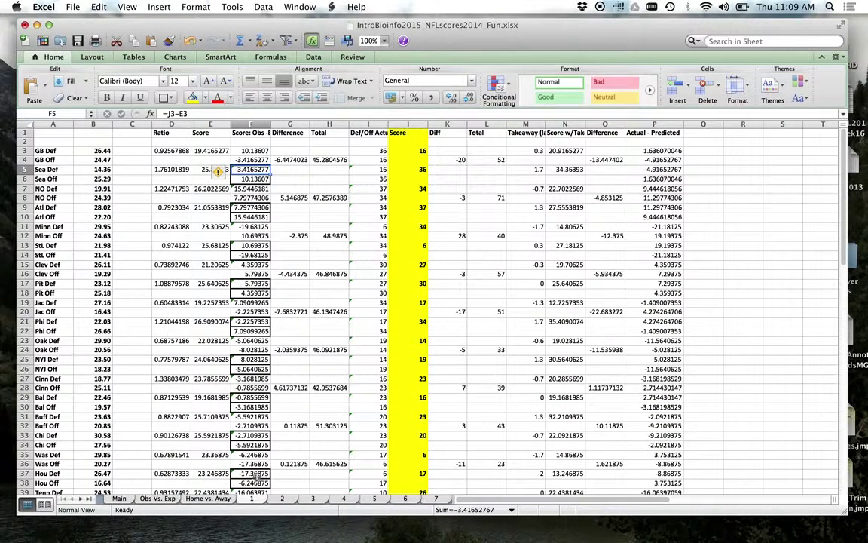
left_click(406, 499)
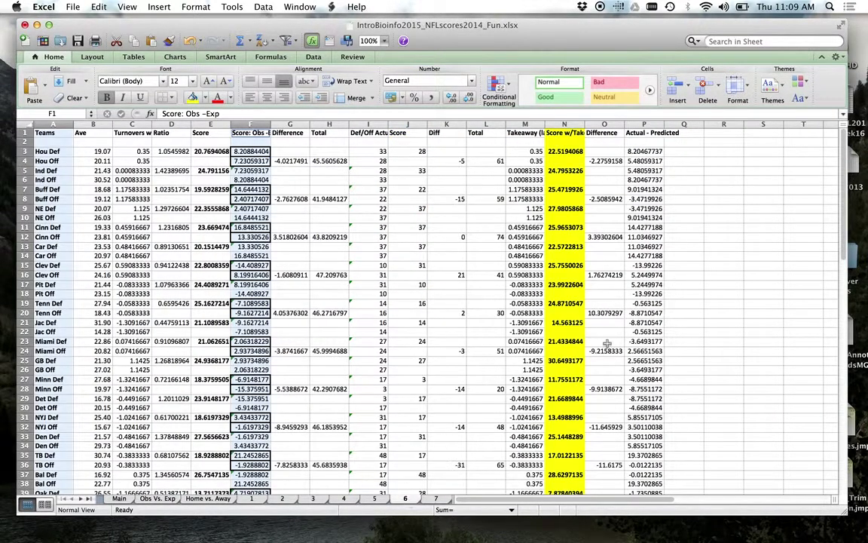
left_click(82, 499)
left_click(81, 499)
left_click(81, 499)
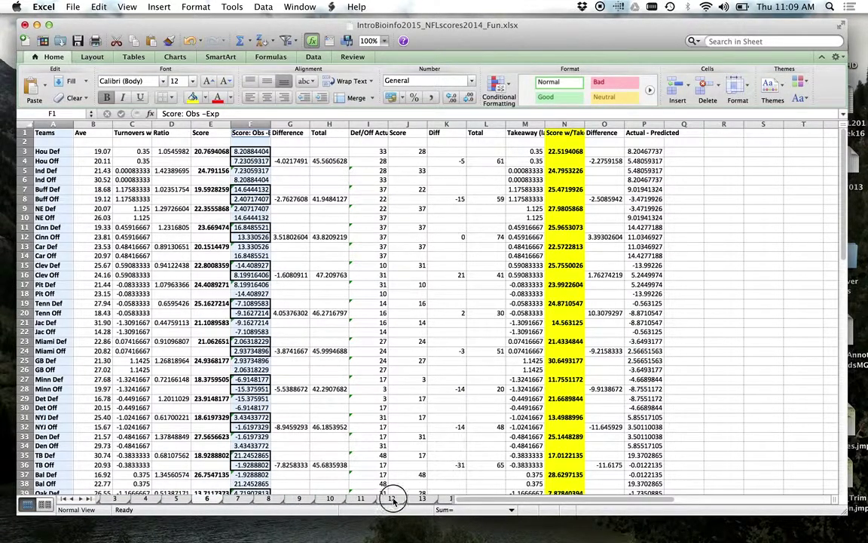
left_click(393, 499)
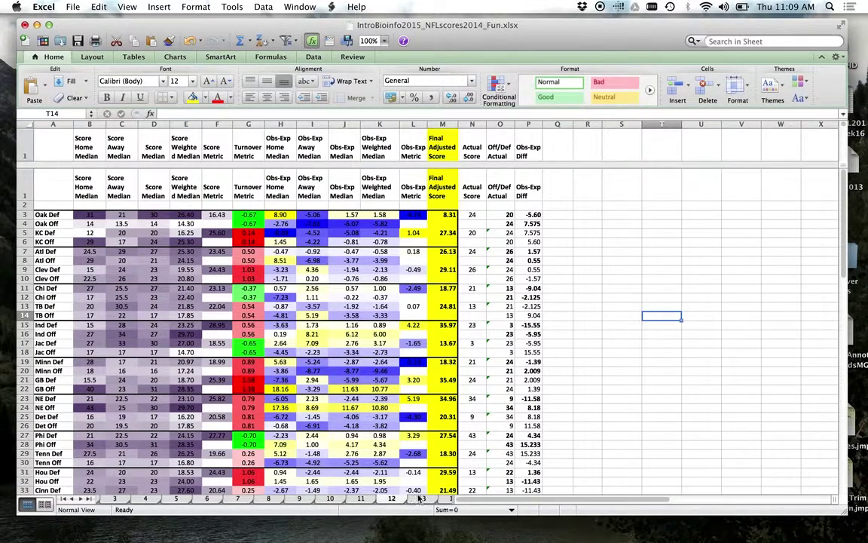
left_click(153, 323)
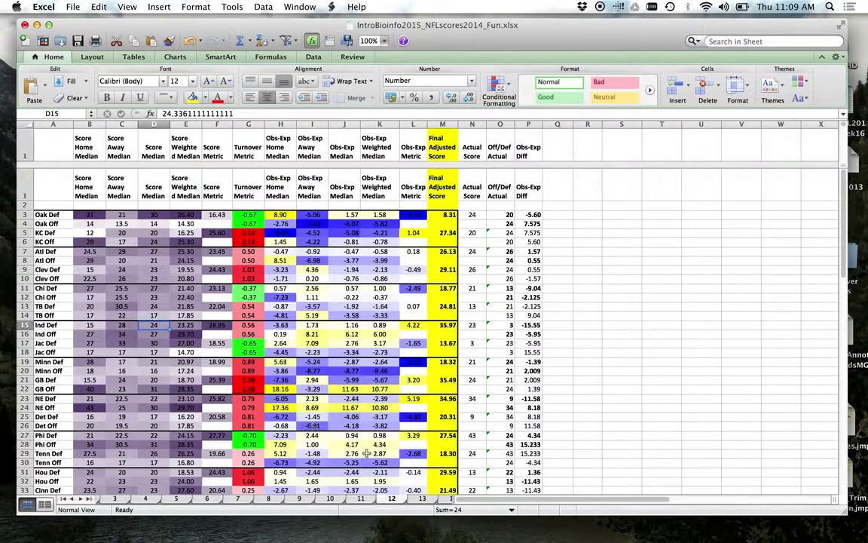
left_click(424, 499)
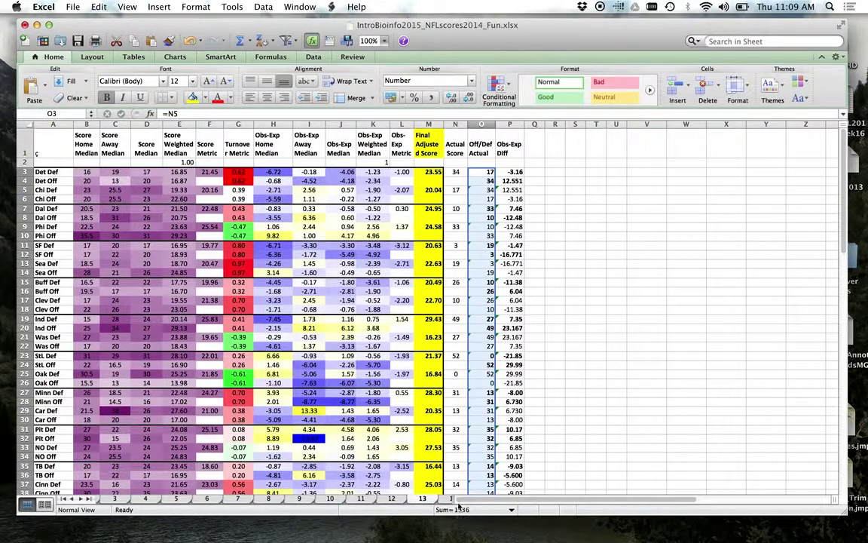
left_click(450, 499)
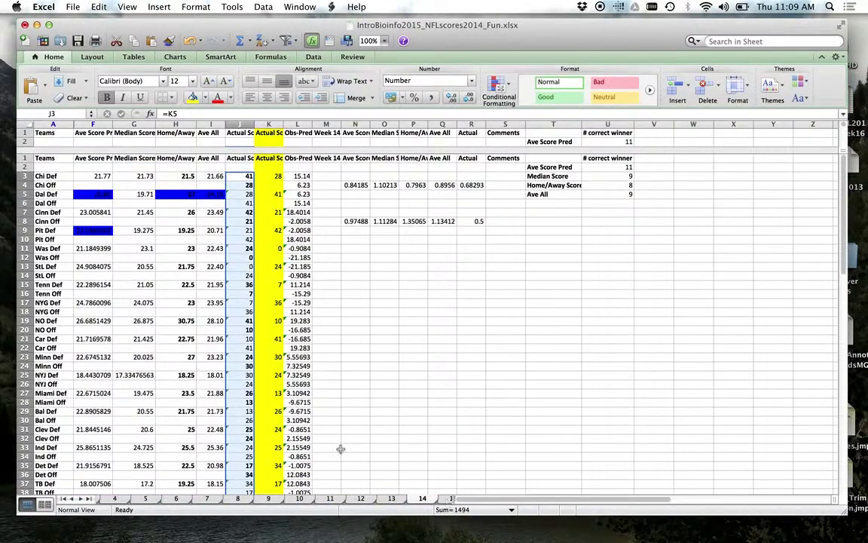
left_click(391, 499)
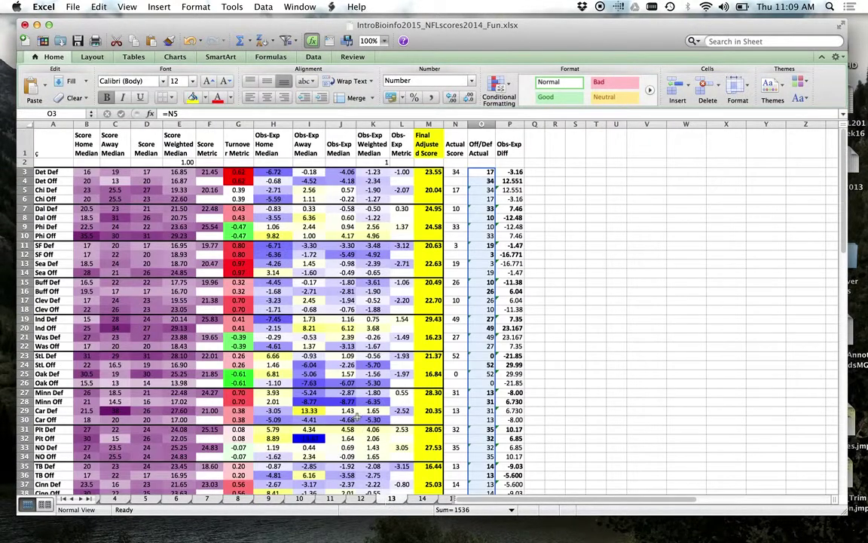
left_click(65, 499)
left_click(118, 499)
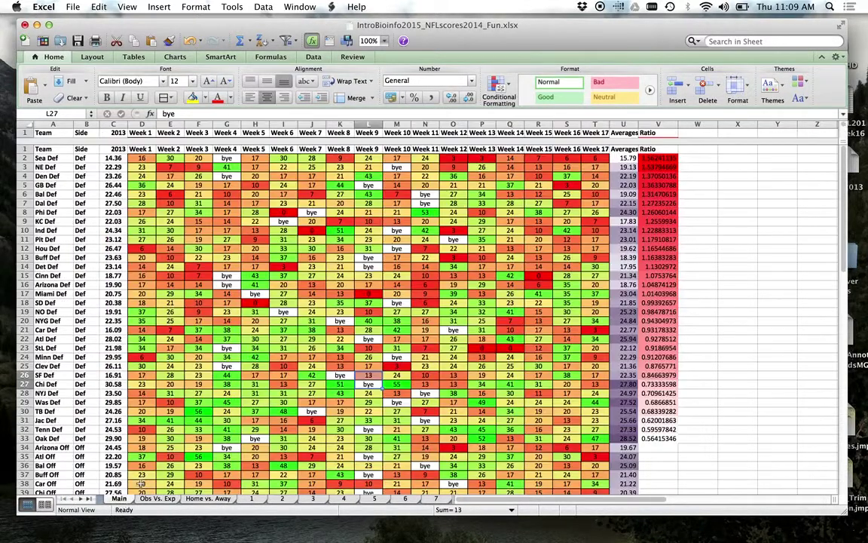
left_click(198, 420)
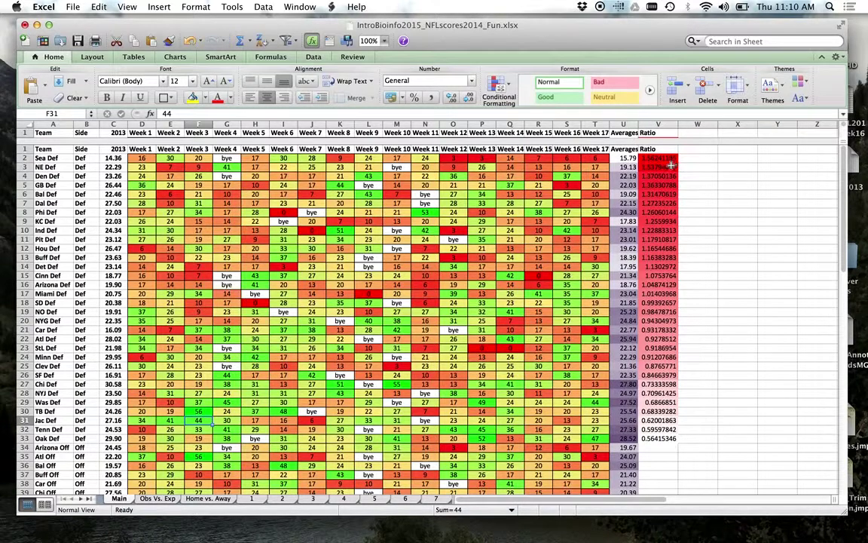
Examine the rows of the highest-ranked defenses: Sea Def, NE Def, GB Def, Bal Def and Dal Def
left_click(24, 157)
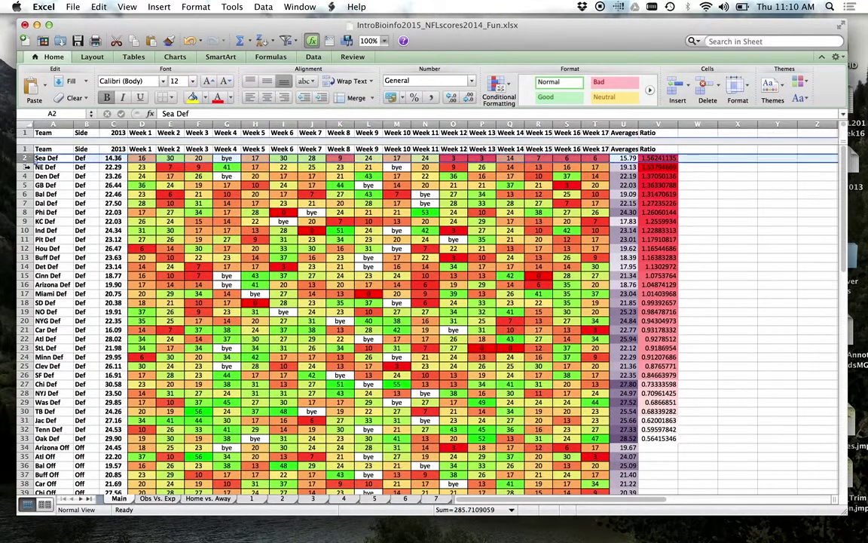
left_click(25, 166)
left_click(25, 184)
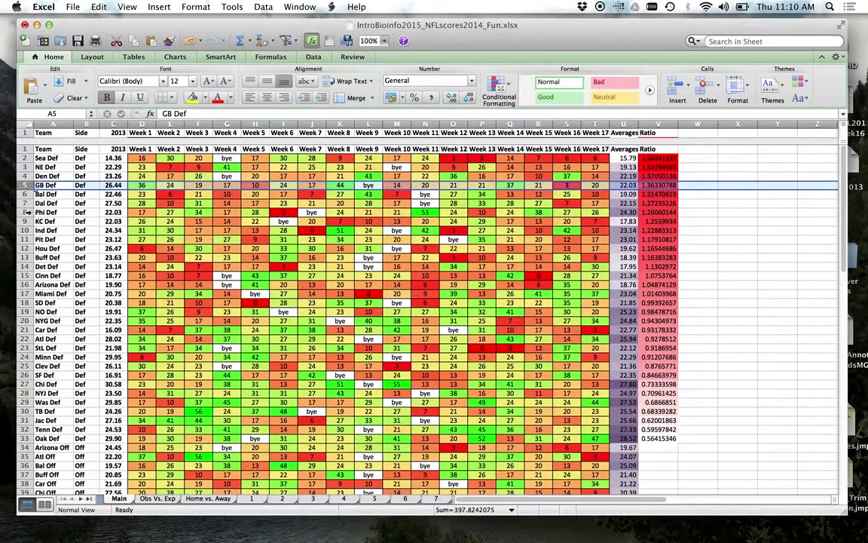
left_click(24, 193)
left_click(24, 203)
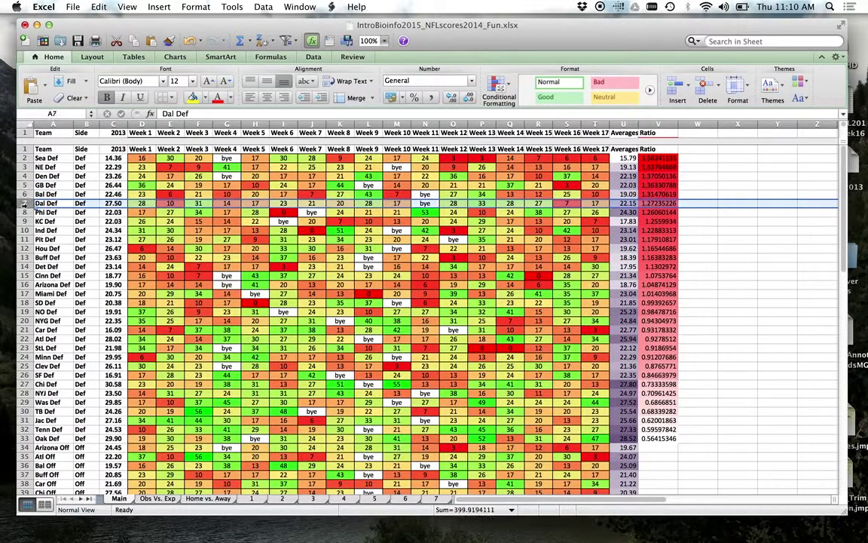
left_click(283, 293)
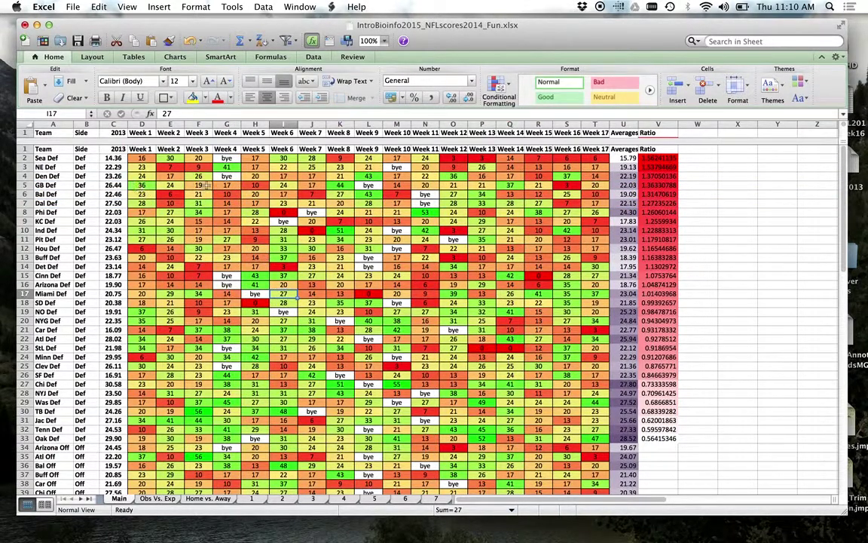
Hide columns B through T, from Side to Week 17, so Team stands beside Averages and Ratio
left_click(90, 124)
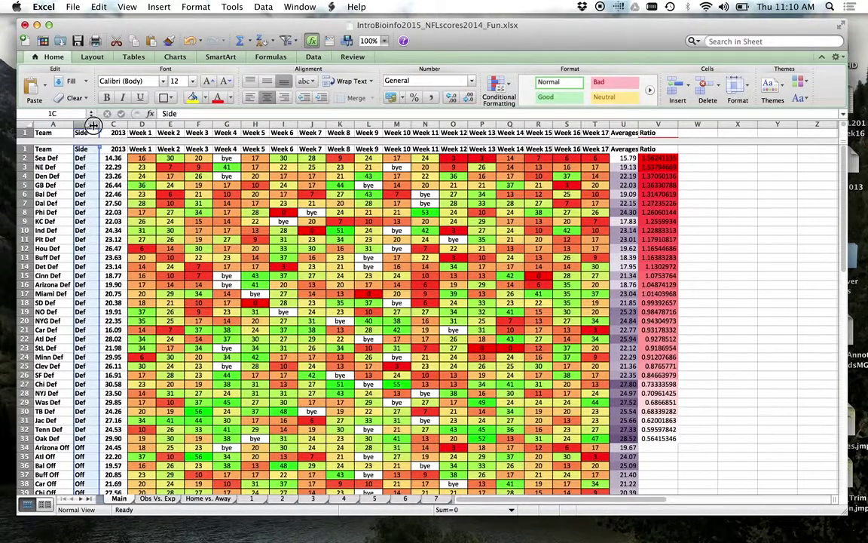
left_click_drag(93, 124, 595, 124)
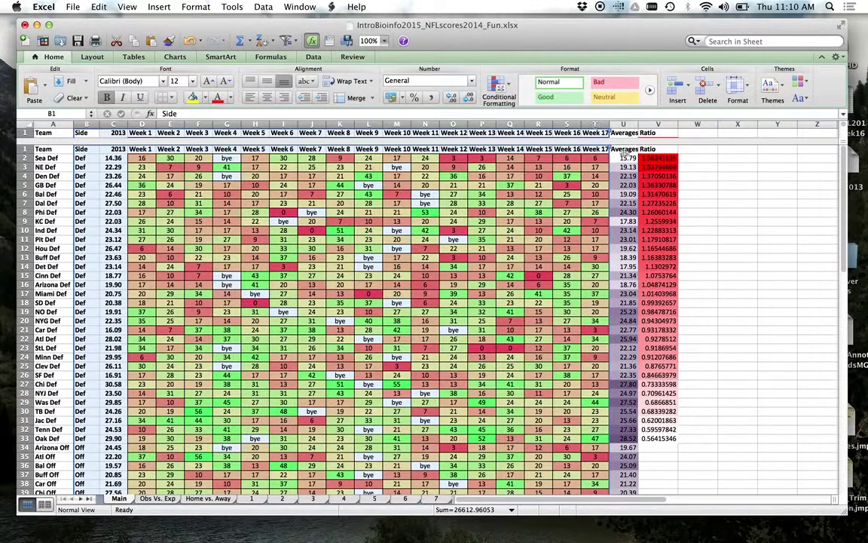
right_click(596, 123)
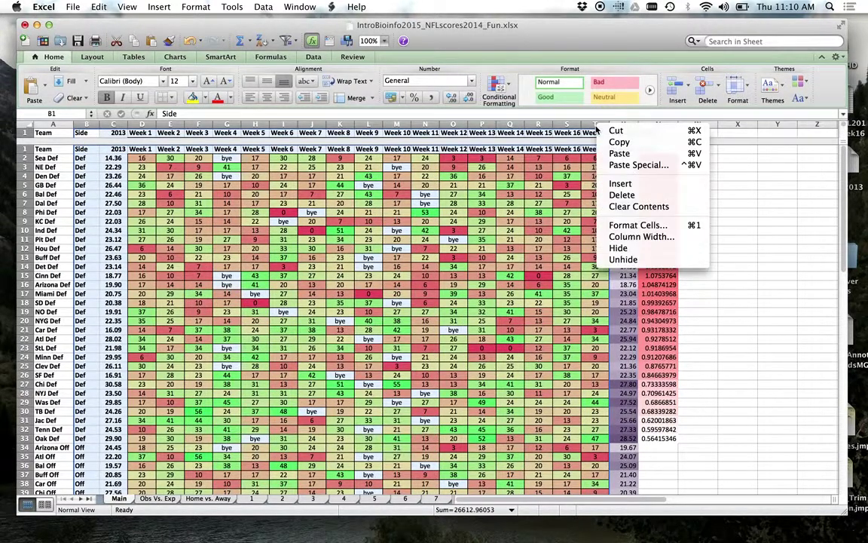
left_click(630, 249)
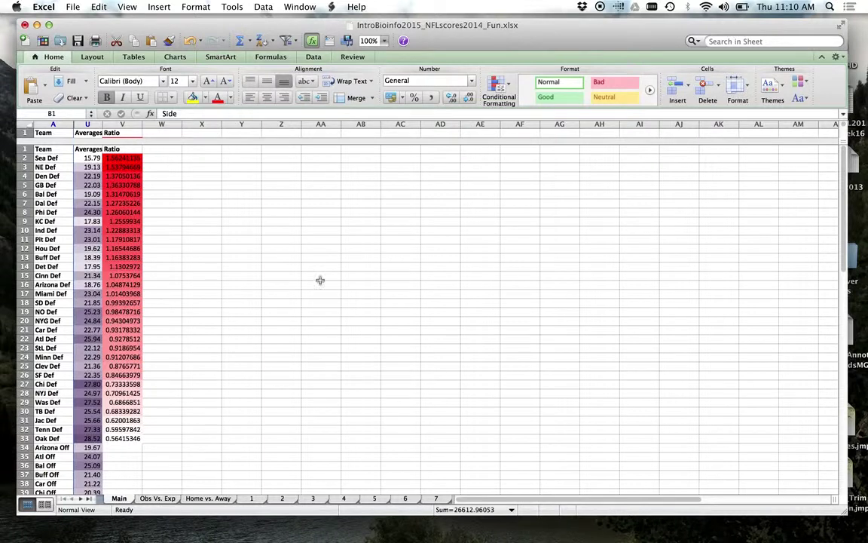
scroll(217, 229, "down", 2)
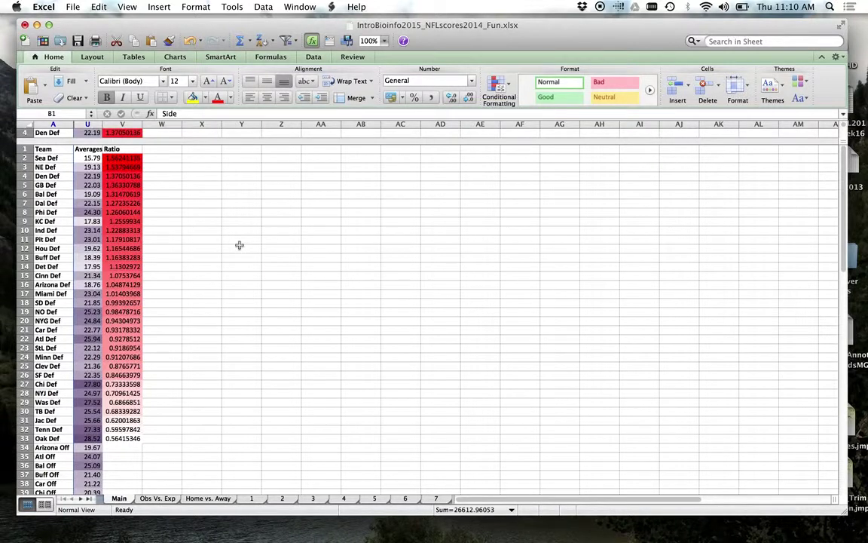
left_click(179, 211)
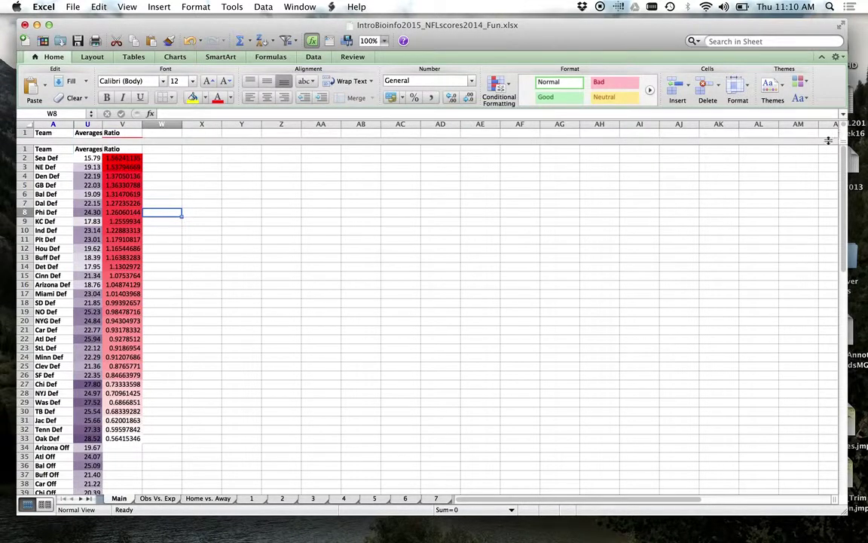
Remove the horizontal split from the Main sheet and split it again just below header row 1
left_click_drag(746, 128, 831, 118)
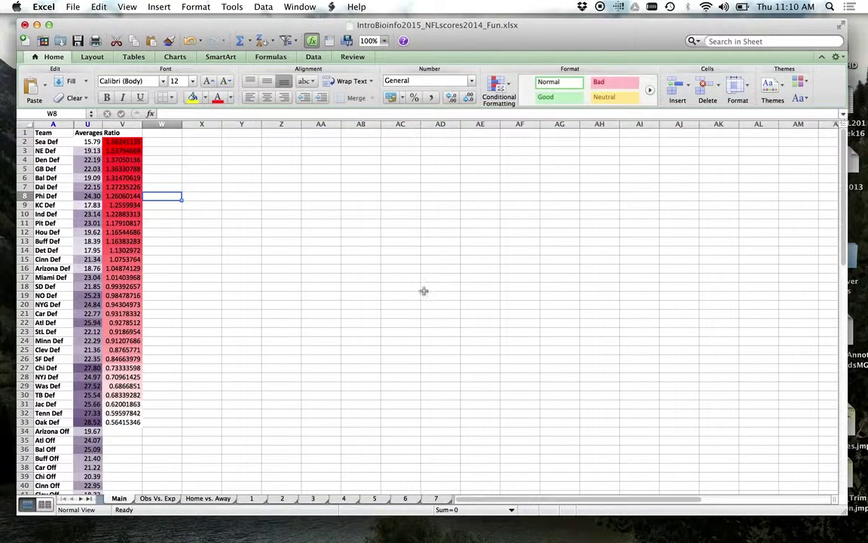
scroll(374, 277, "down", 5)
scroll(372, 280, "down", 5)
scroll(372, 281, "up", 10)
mouse_move(843, 119)
left_mouse_down()
mouse_move(835, 136)
mouse_move(837, 112)
left_mouse_up()
left_click_drag(844, 123, 838, 139)
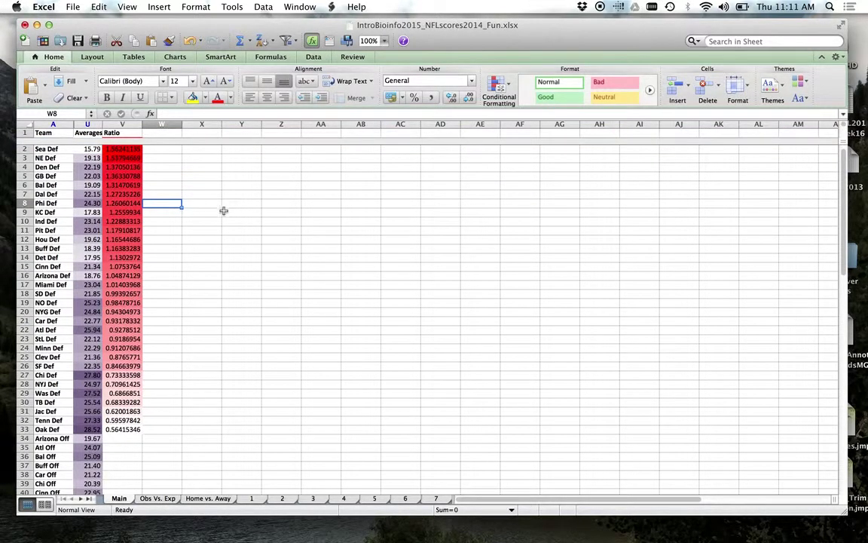
Look through the defense and offense rows with the Team, Averages and Ratio headers kept in view
left_click(229, 211)
scroll(231, 219, "down", 3)
scroll(232, 219, "down", 3)
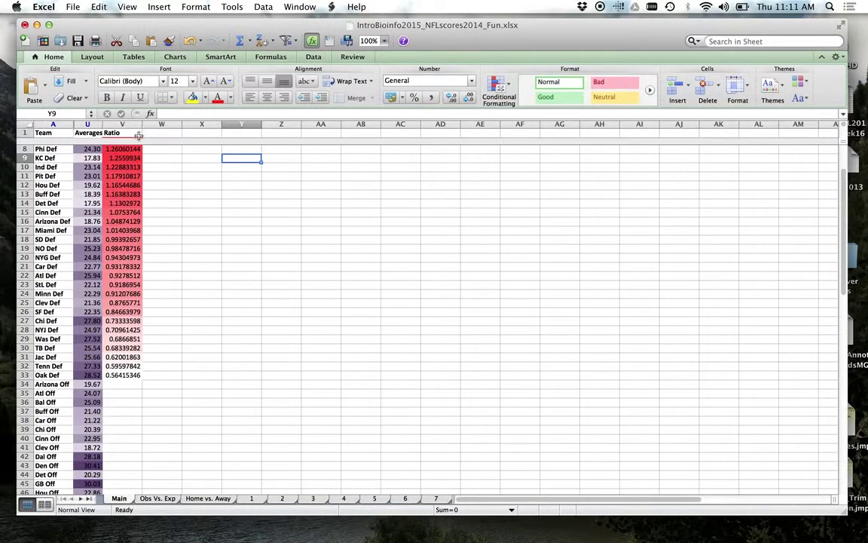
scroll(256, 271, "down", 4)
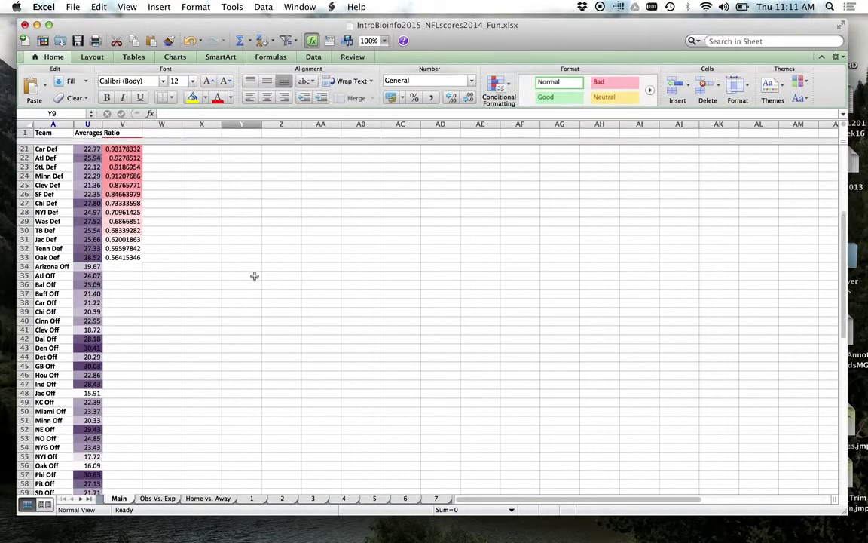
scroll(254, 277, "up", 5)
scroll(254, 277, "up", 3)
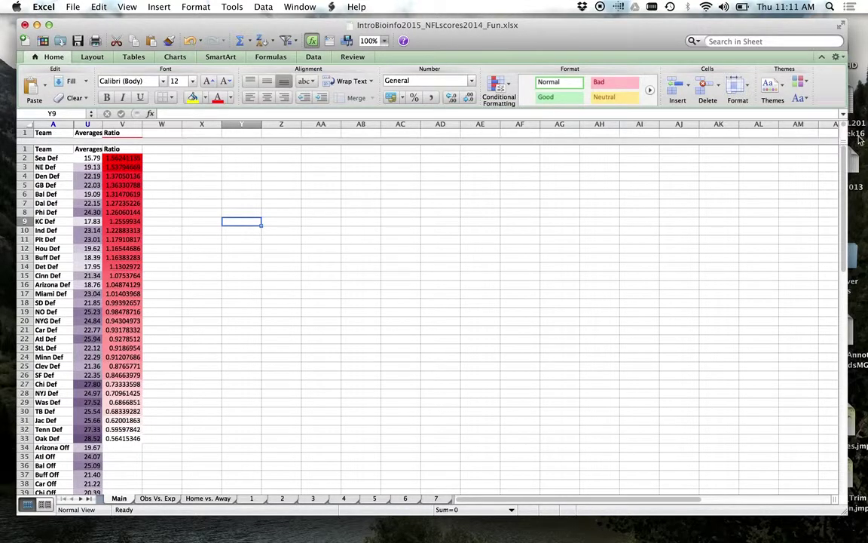
scroll(517, 210, "down", 6)
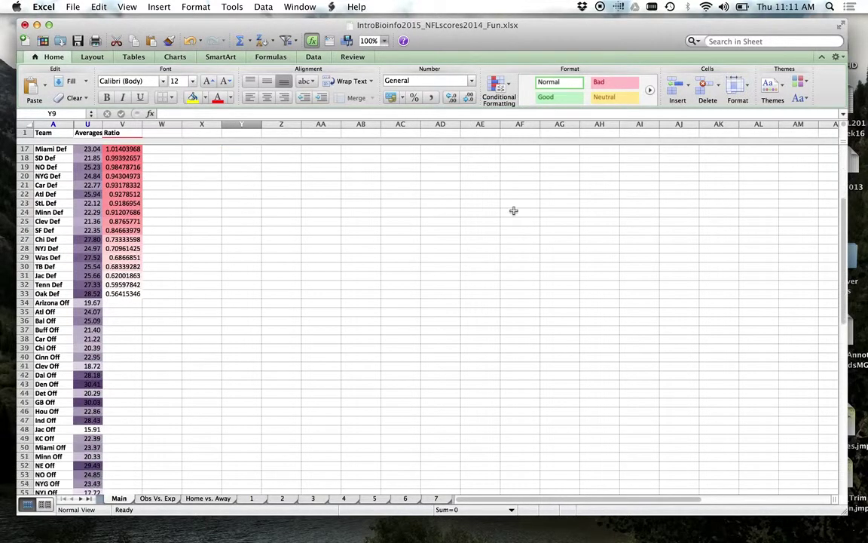
scroll(512, 210, "down", 4)
scroll(513, 210, "up", 10)
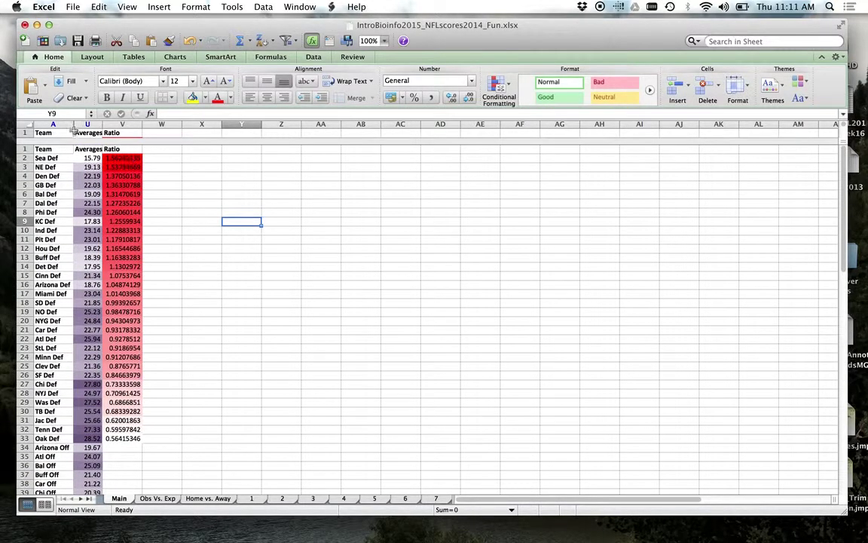
Unhide the columns between Team and Averages
left_click_drag(63, 124, 88, 126)
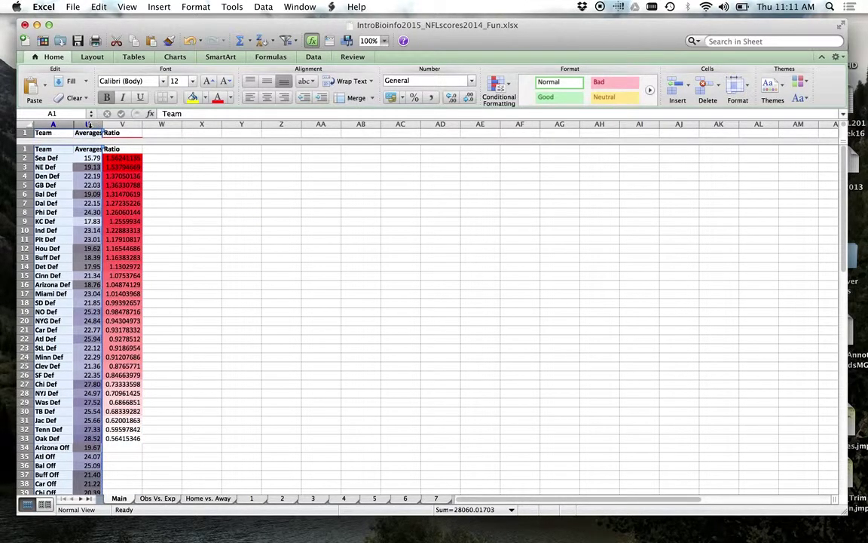
right_click(88, 126)
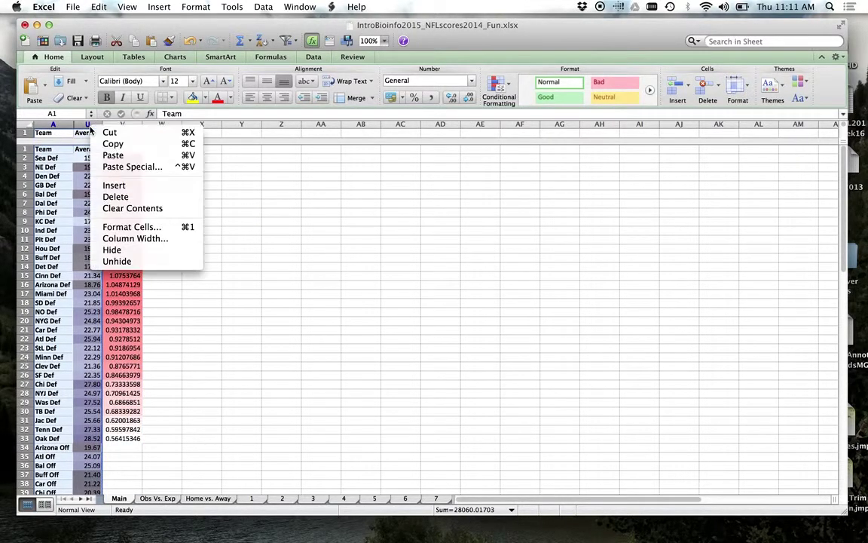
left_click(116, 261)
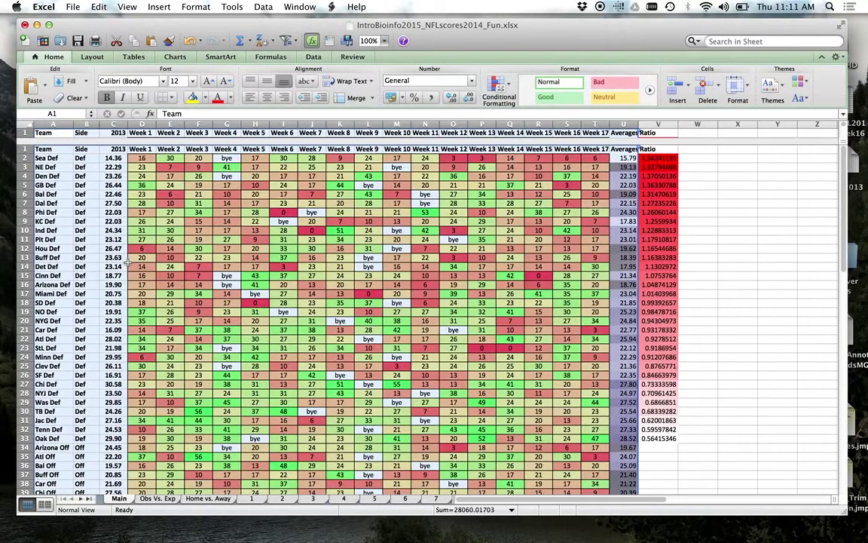
left_click(718, 320)
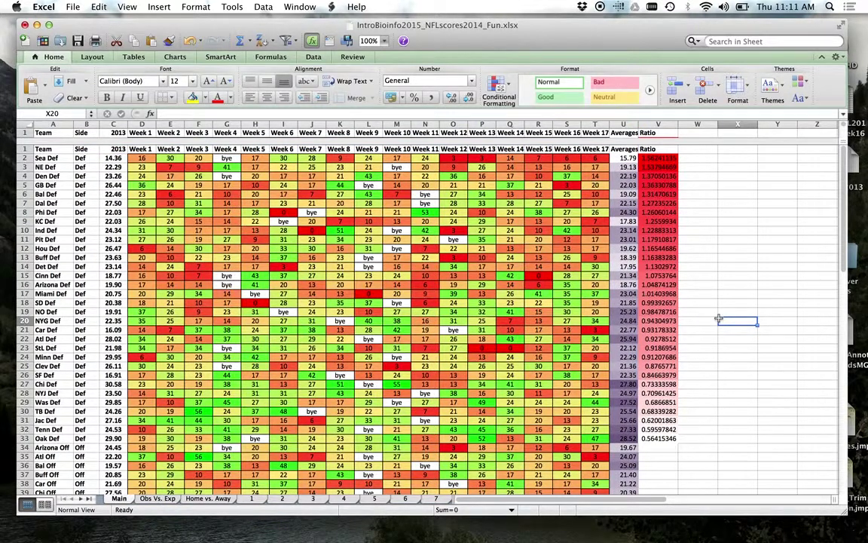